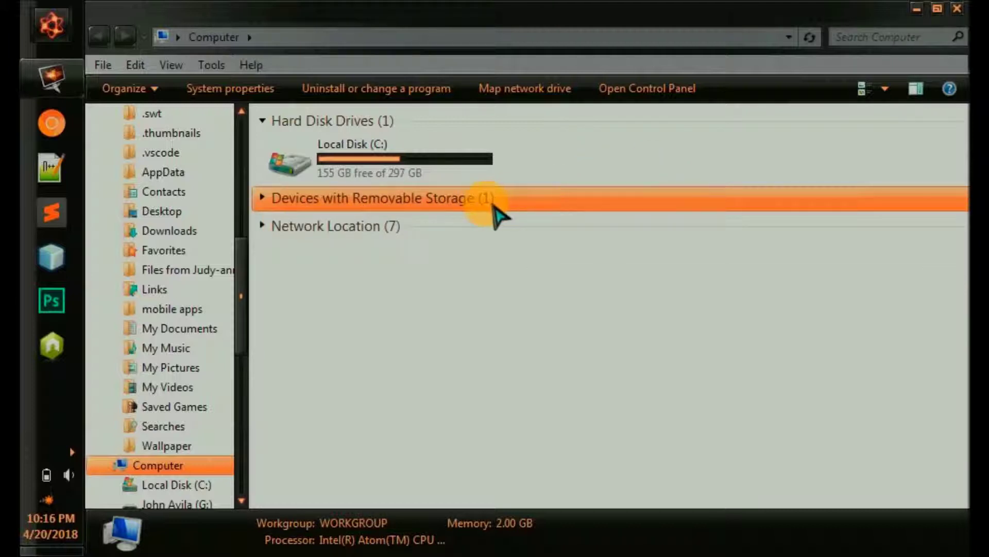
Expand the removable storage devices group in the Computer window, and close the window after viewing the drives
{"action": "double_click", "coordinate": [493, 203]}
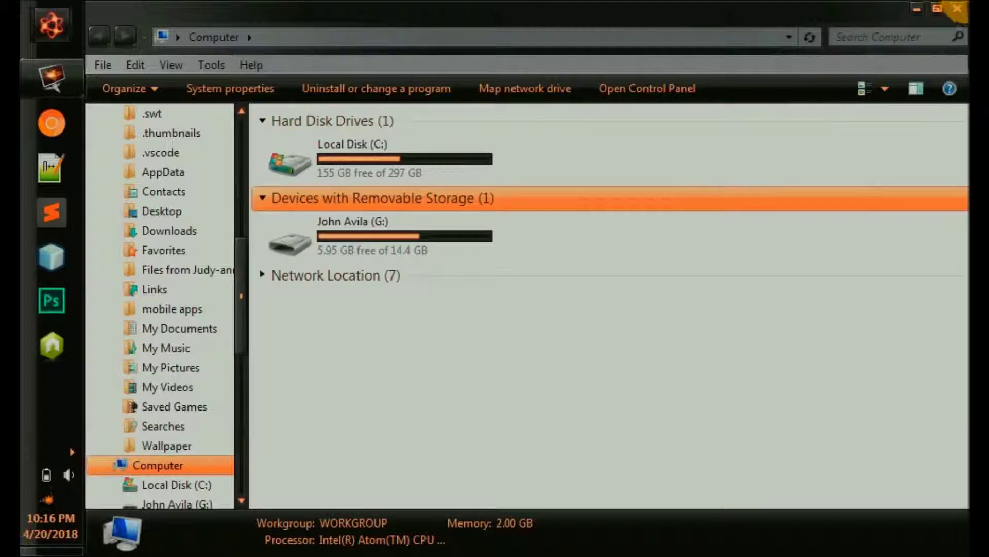
{"action": "left_click", "coordinate": [957, 9]}
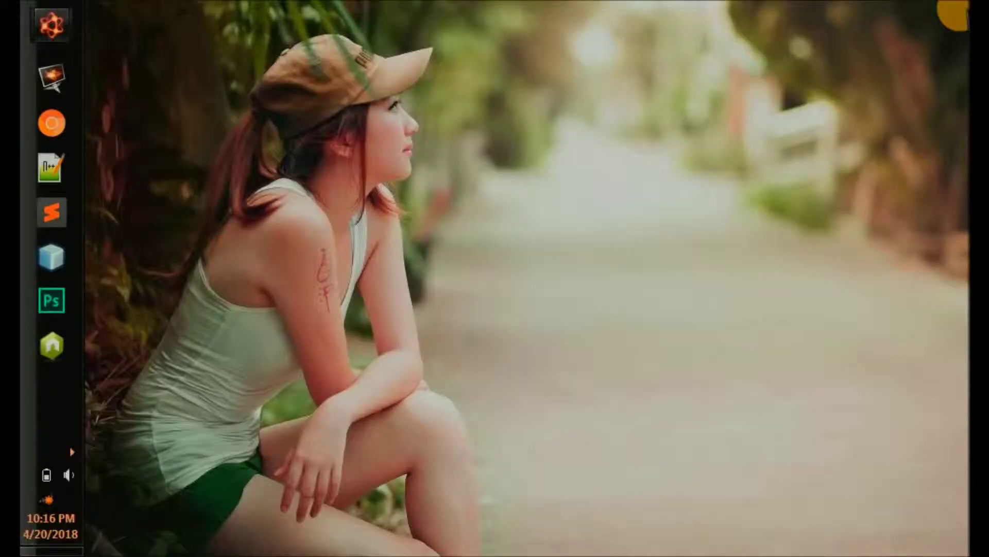
Open Computer Management for this computer, maximize its window, and show Disk Management
{"action": "key", "text": "super"}
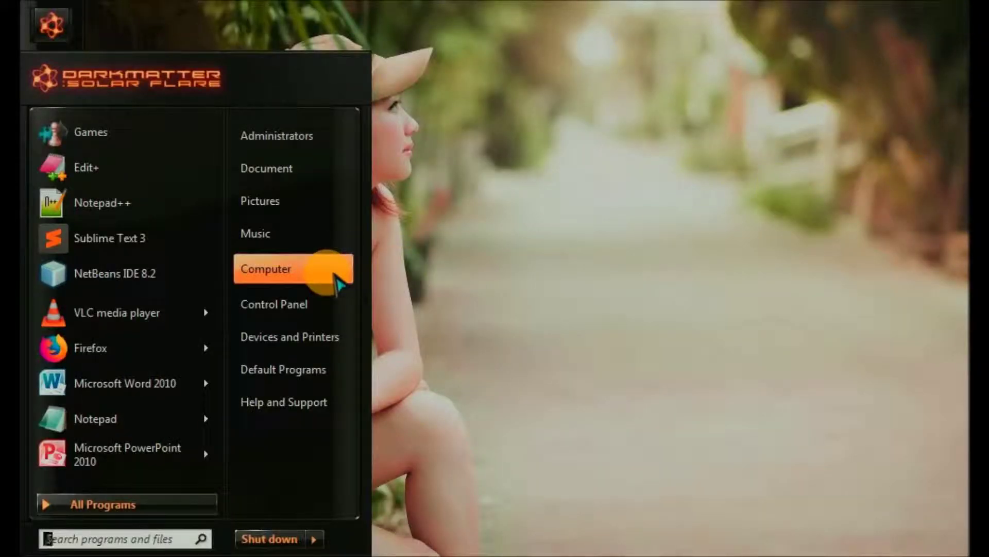
{"action": "right_click", "coordinate": [328, 272]}
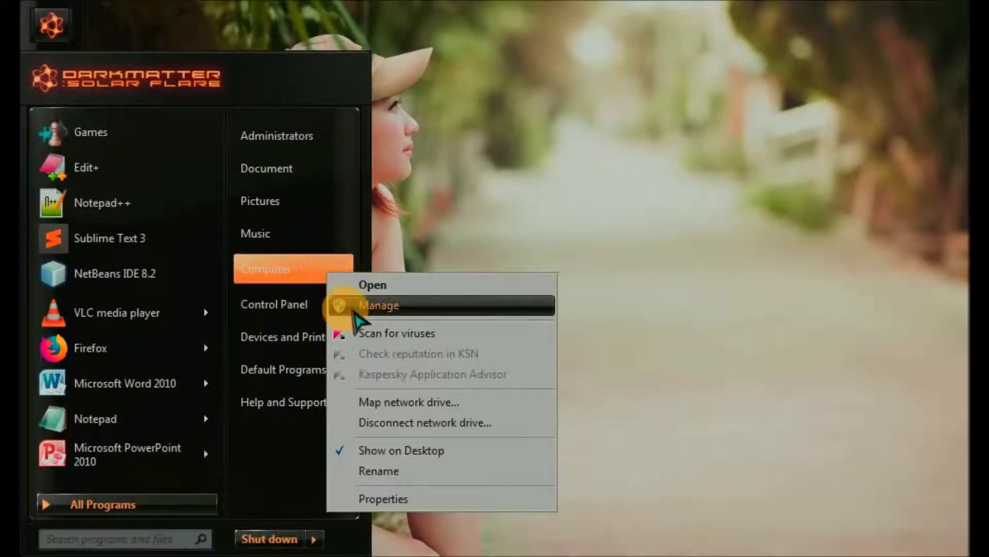
{"action": "left_click", "coordinate": [492, 306]}
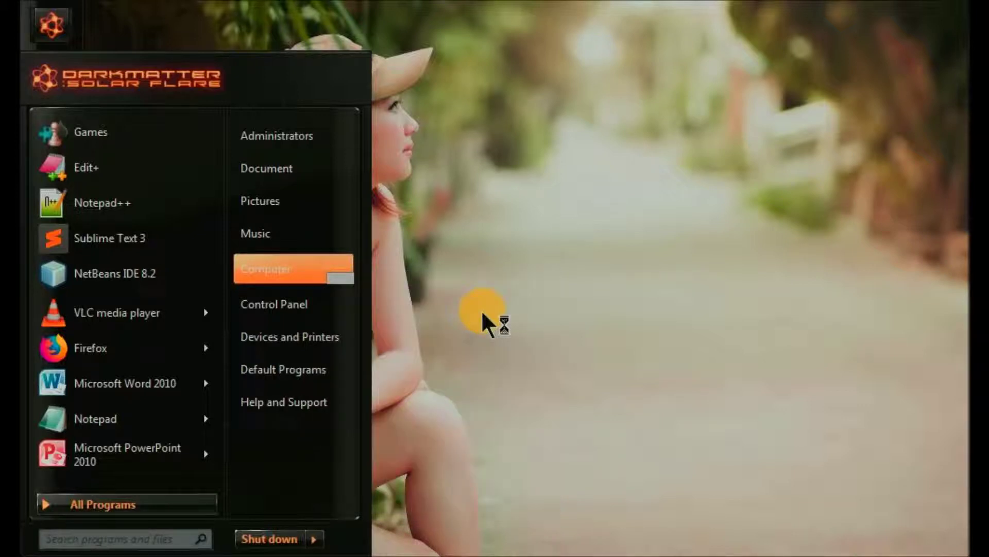
{"action": "left_click", "coordinate": [683, 242]}
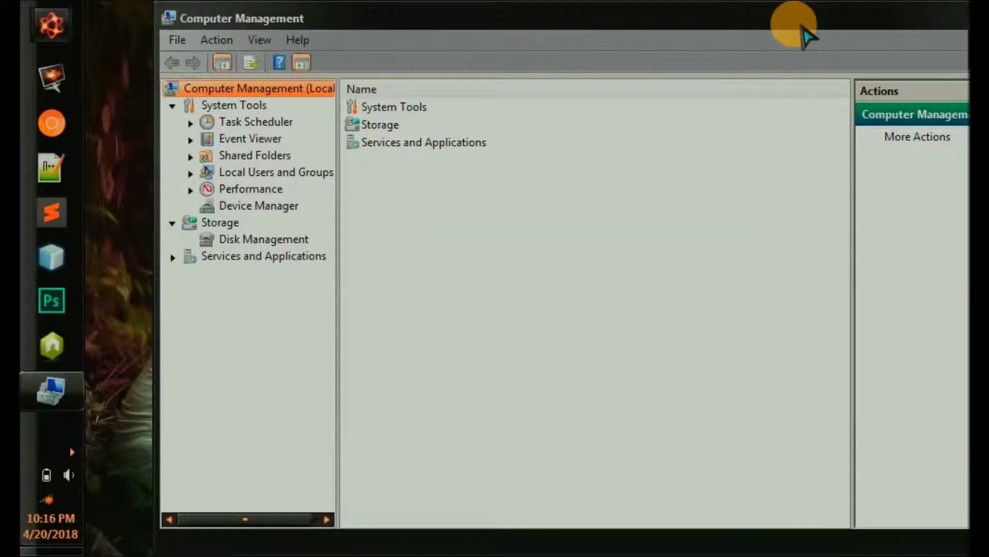
{"action": "double_click", "coordinate": [739, 20]}
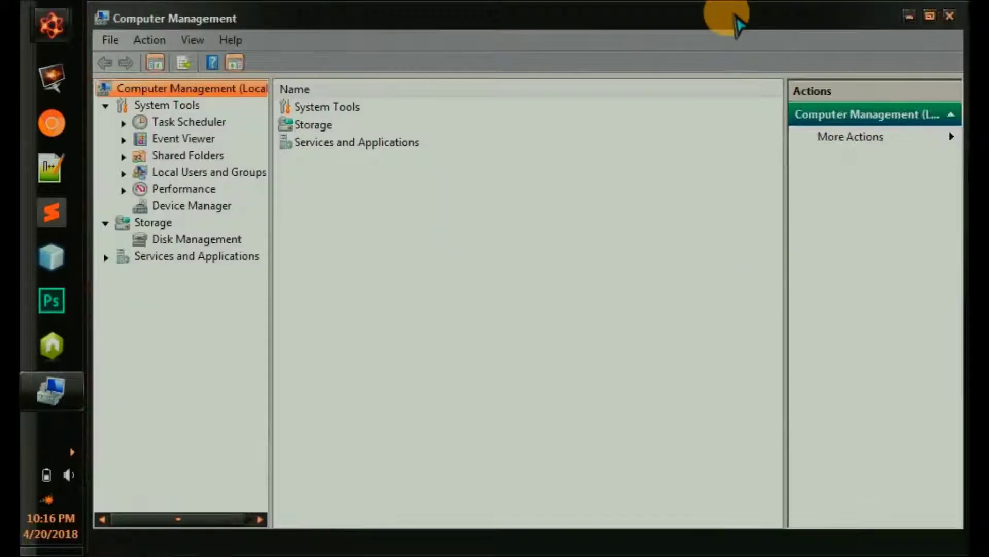
{"action": "left_click", "coordinate": [931, 16]}
{"action": "left_click", "coordinate": [219, 232]}
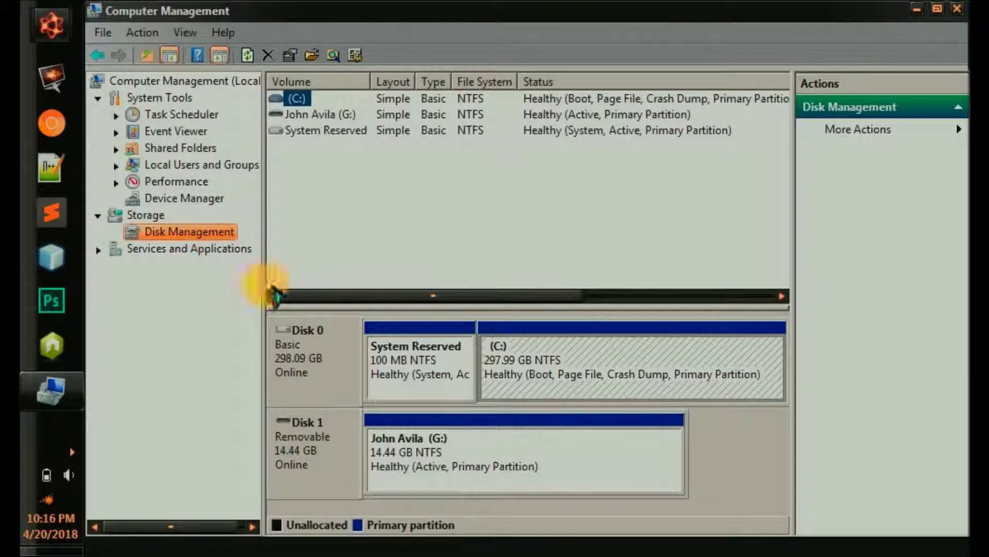
Start creating a virtual hard disk in Disk Management and set its file location to C:\Drive.vhd
{"action": "left_click", "coordinate": [498, 458]}
{"action": "left_click", "coordinate": [576, 394]}
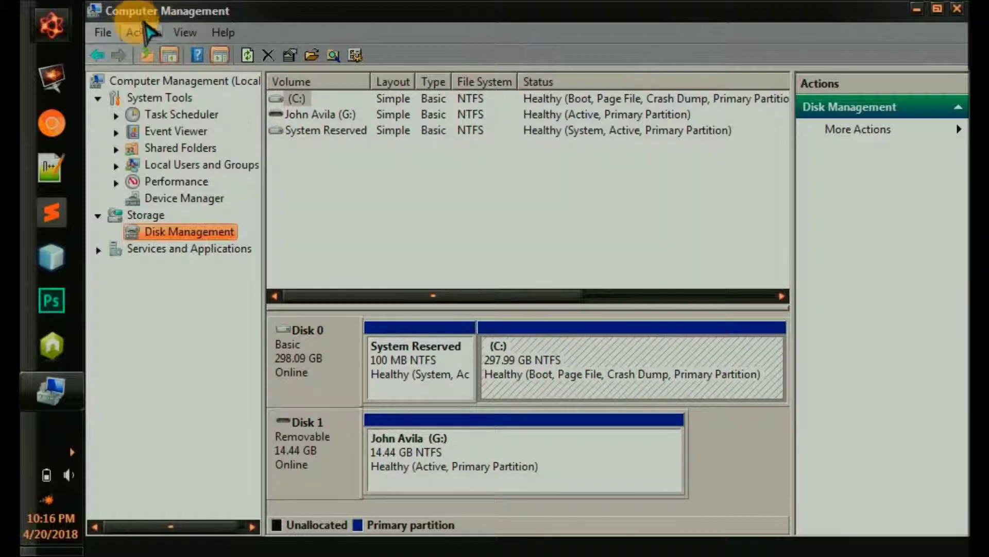
{"action": "left_click", "coordinate": [140, 32]}
{"action": "left_click", "coordinate": [232, 99]}
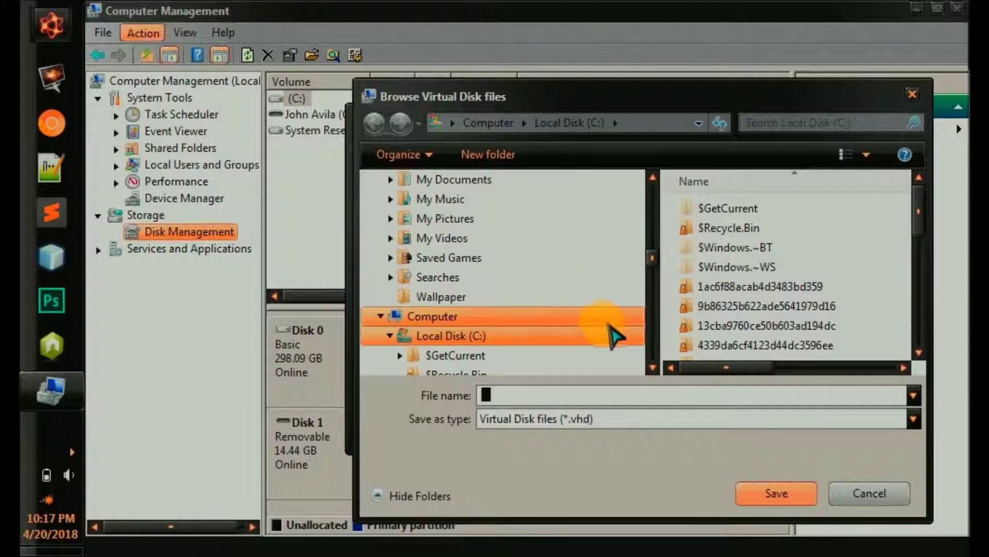
{"action": "type", "text": "Driver"}
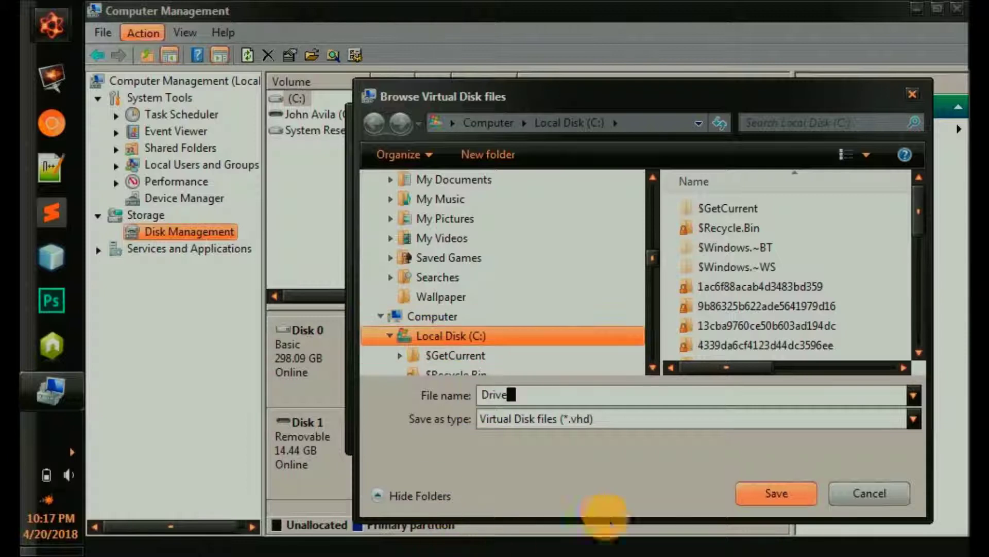
{"action": "left_click", "coordinate": [792, 501]}
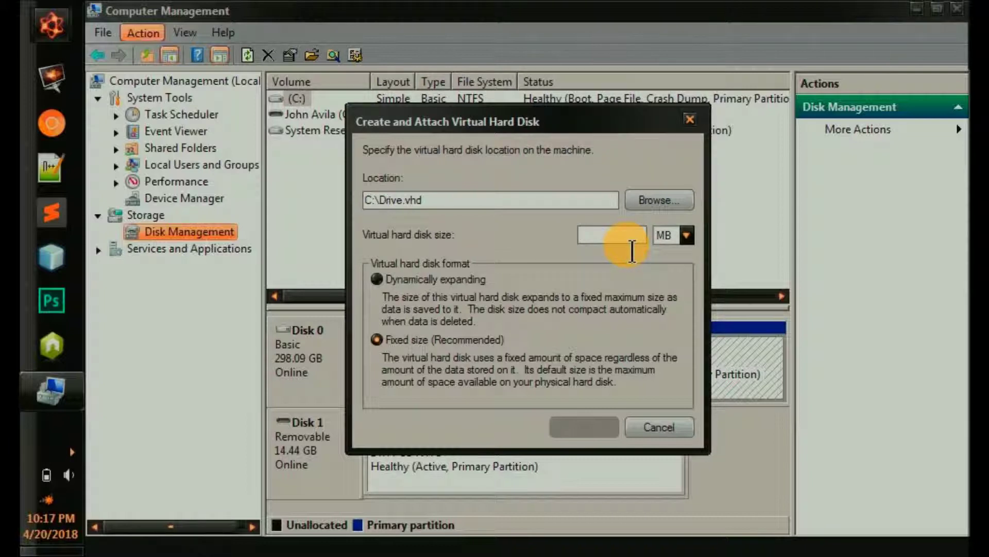
Set the virtual hard disk size to 850 GB with the dynamically expanding format, and create it
{"action": "left_click", "coordinate": [627, 239]}
{"action": "type", "text": "850"}
{"action": "left_click", "coordinate": [686, 235]}
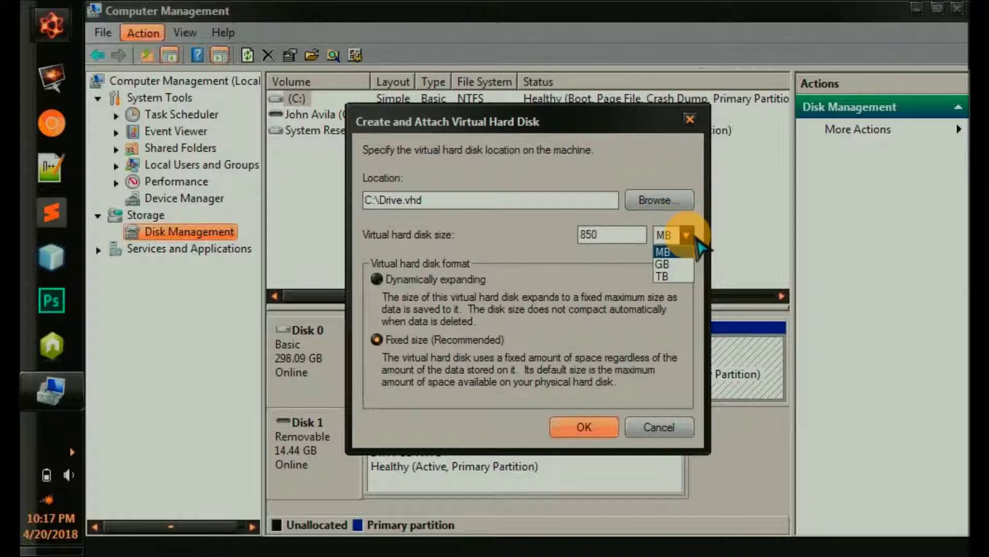
{"action": "left_click", "coordinate": [686, 265]}
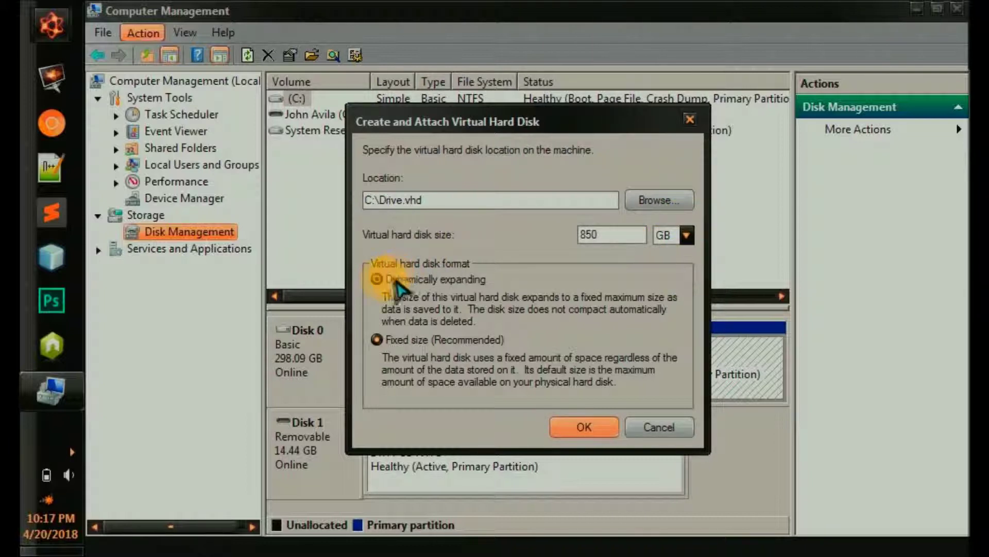
{"action": "left_click", "coordinate": [388, 282]}
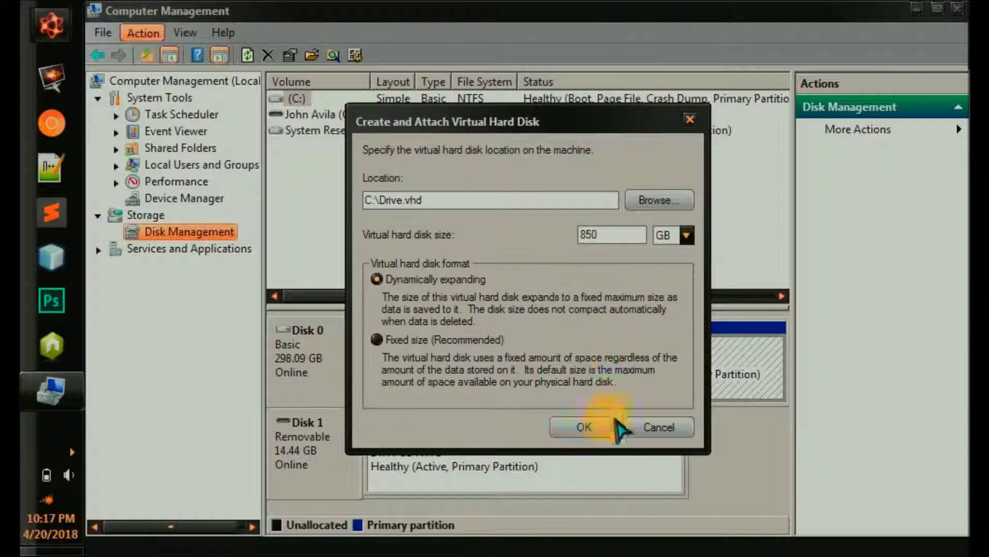
{"action": "left_click", "coordinate": [585, 428]}
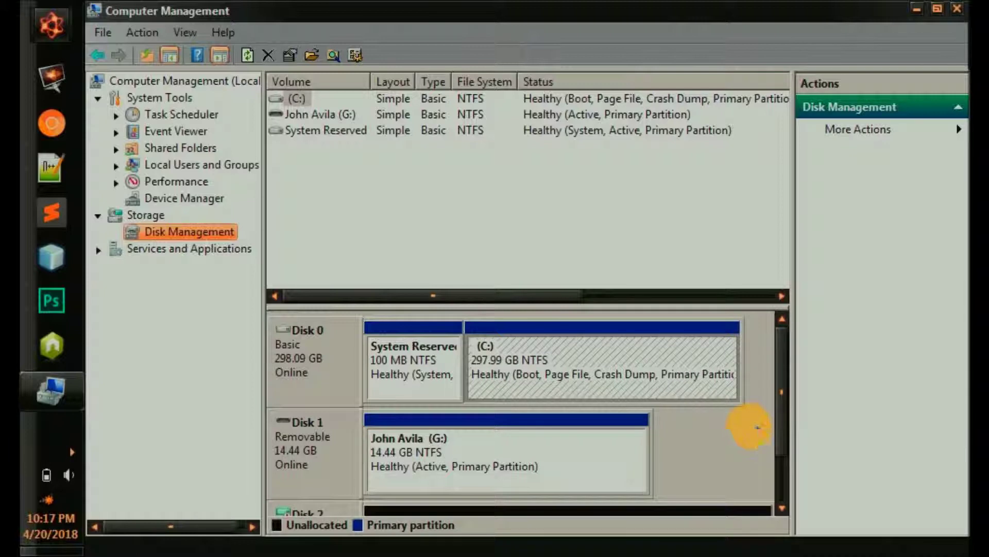
Initialize the new Disk 2 with the MBR (Master Boot Record) partition style
{"action": "scroll", "coordinate": [780, 444], "scroll_direction": "down", "scroll_amount": 3}
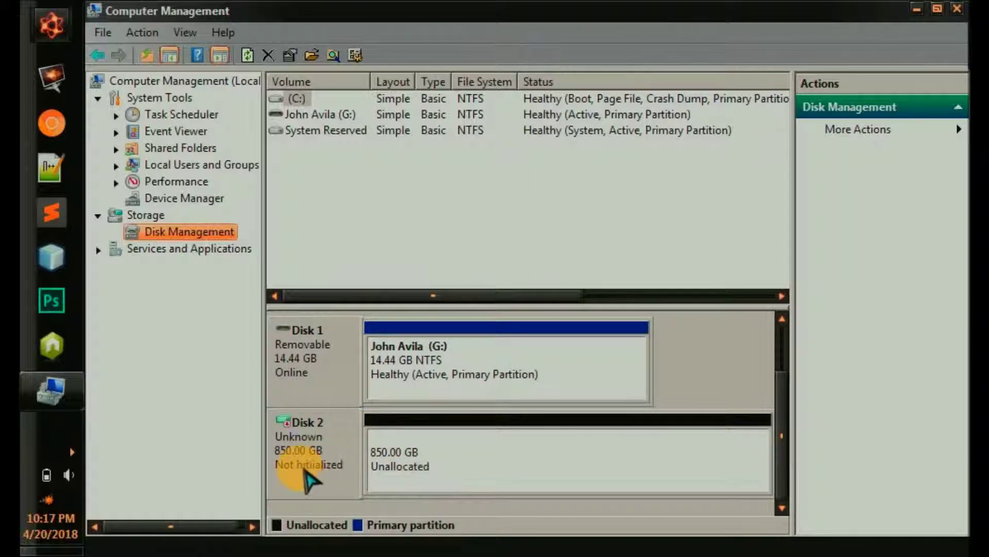
{"action": "left_click", "coordinate": [311, 456]}
{"action": "right_click", "coordinate": [311, 454]}
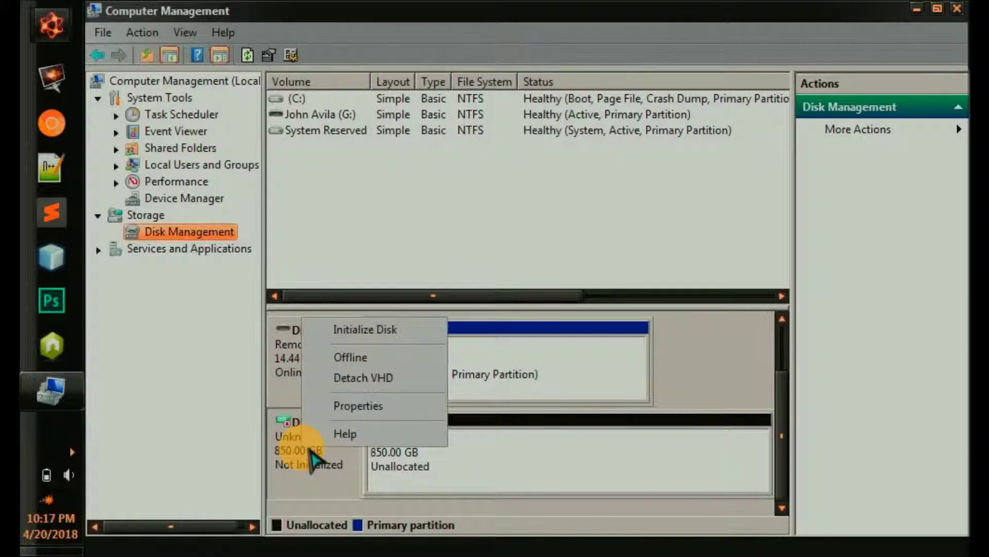
{"action": "left_click", "coordinate": [402, 330]}
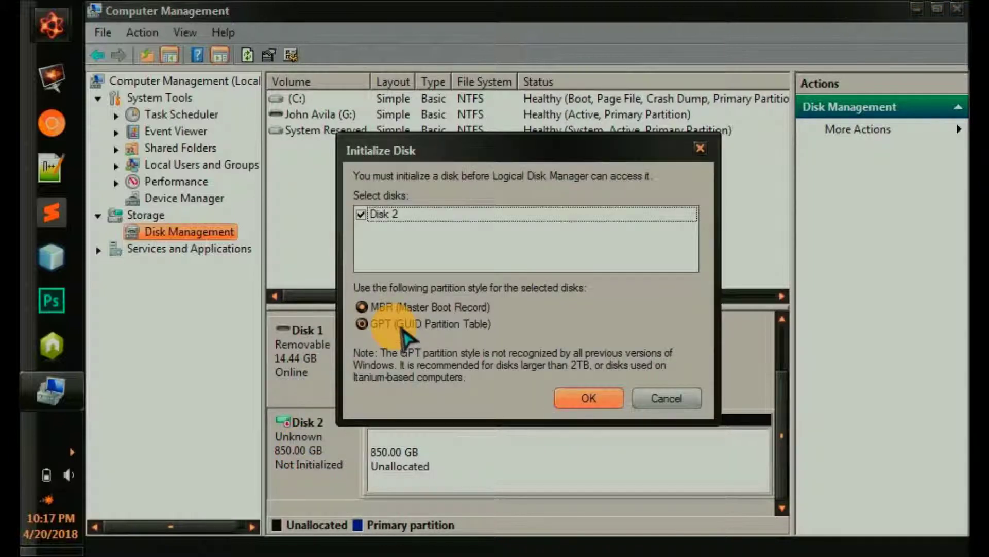
{"action": "left_click", "coordinate": [598, 400]}
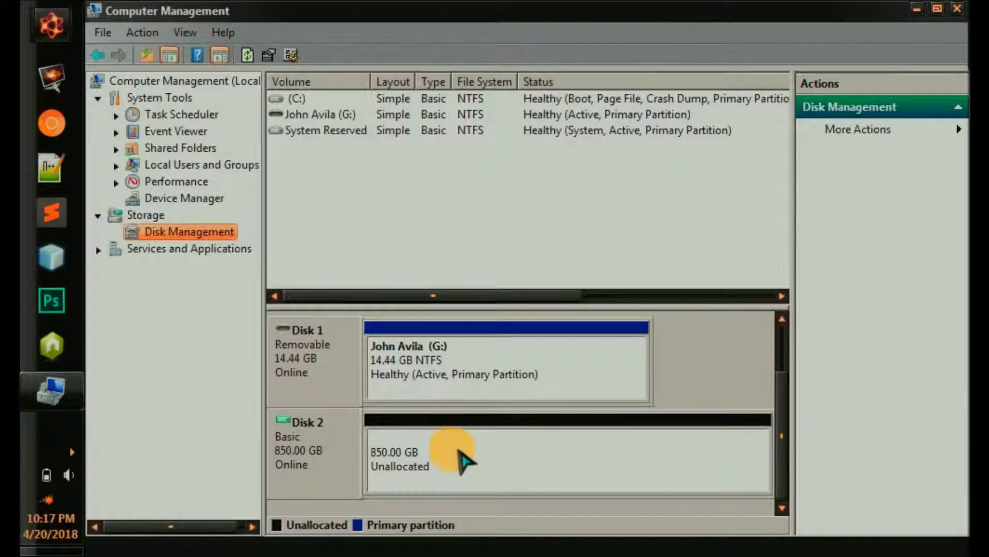
Create a simple volume on Disk 2's unallocated space with drive letter D, keeping the wizard's default settings
{"action": "left_click", "coordinate": [458, 450]}
{"action": "right_click", "coordinate": [458, 449]}
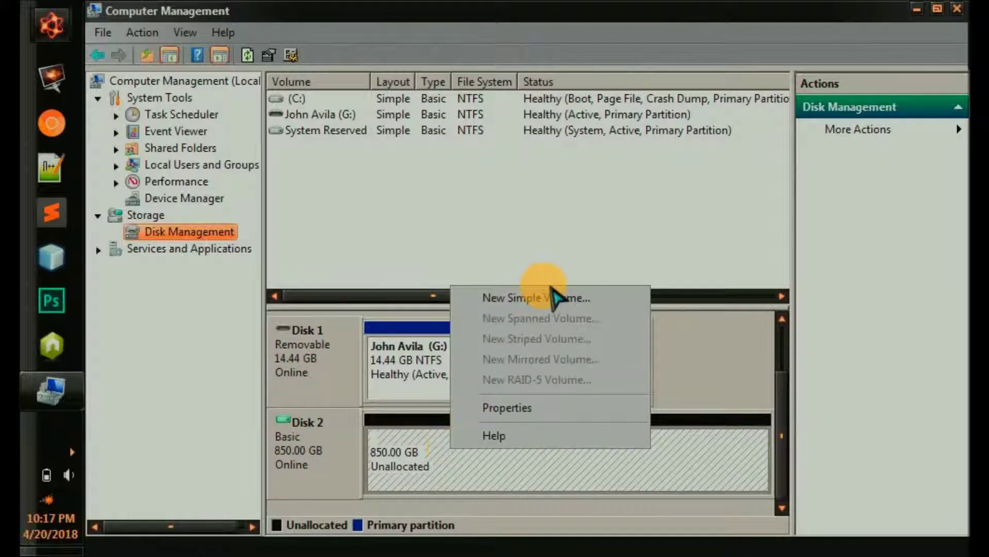
{"action": "left_click", "coordinate": [598, 298]}
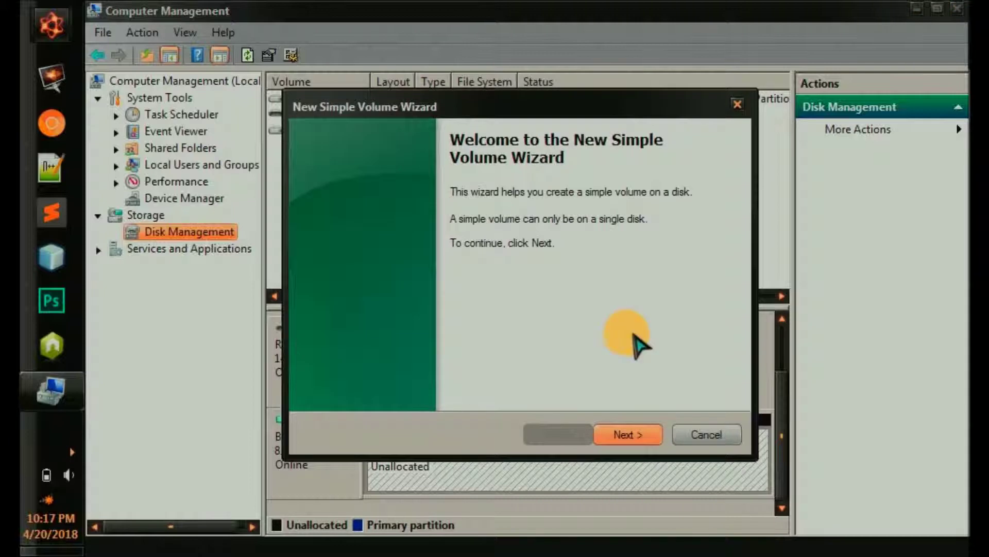
{"action": "left_click", "coordinate": [635, 438]}
{"action": "left_click", "coordinate": [635, 438]}
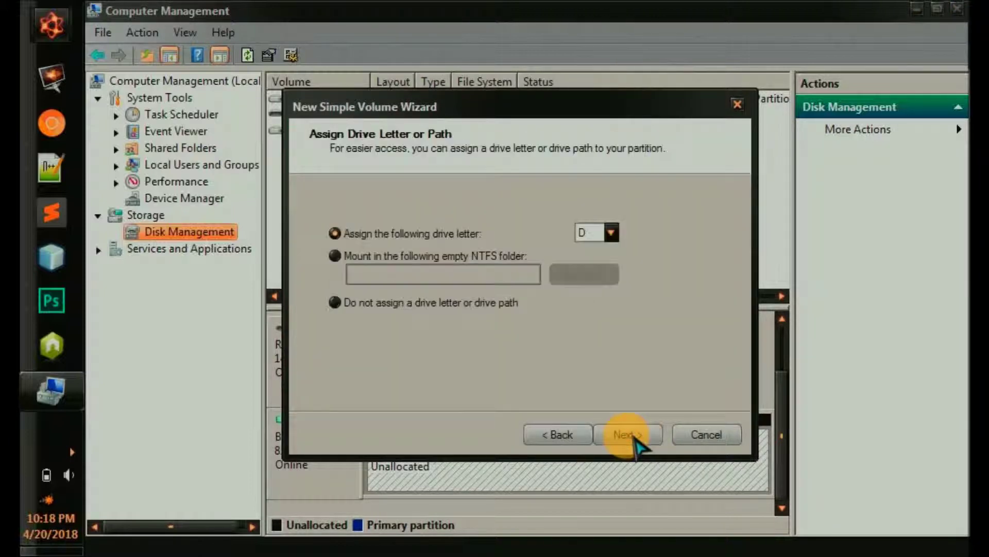
{"action": "left_click", "coordinate": [635, 438]}
{"action": "left_click", "coordinate": [635, 438]}
{"action": "left_click", "coordinate": [635, 439]}
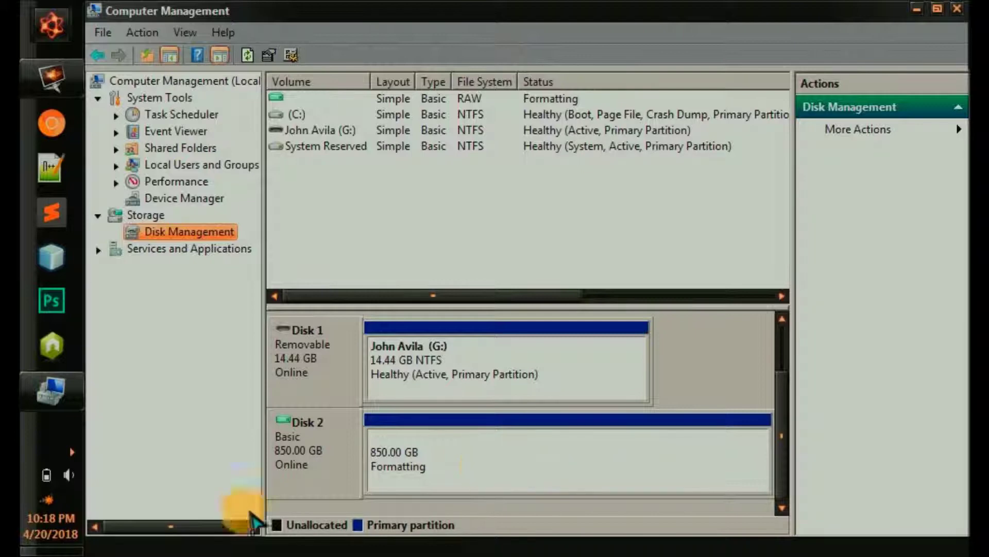
{"action": "left_click", "coordinate": [41, 549]}
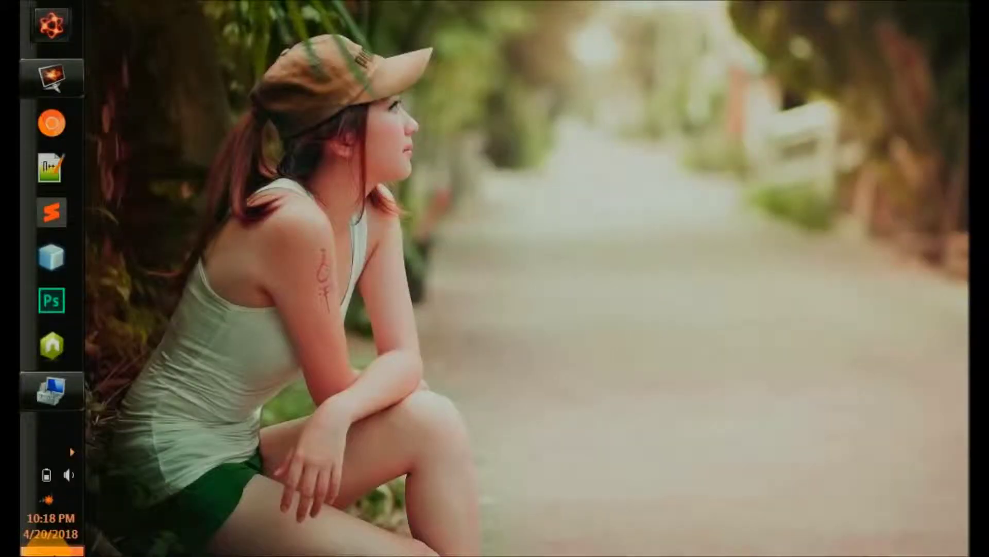
{"action": "left_click", "coordinate": [51, 549]}
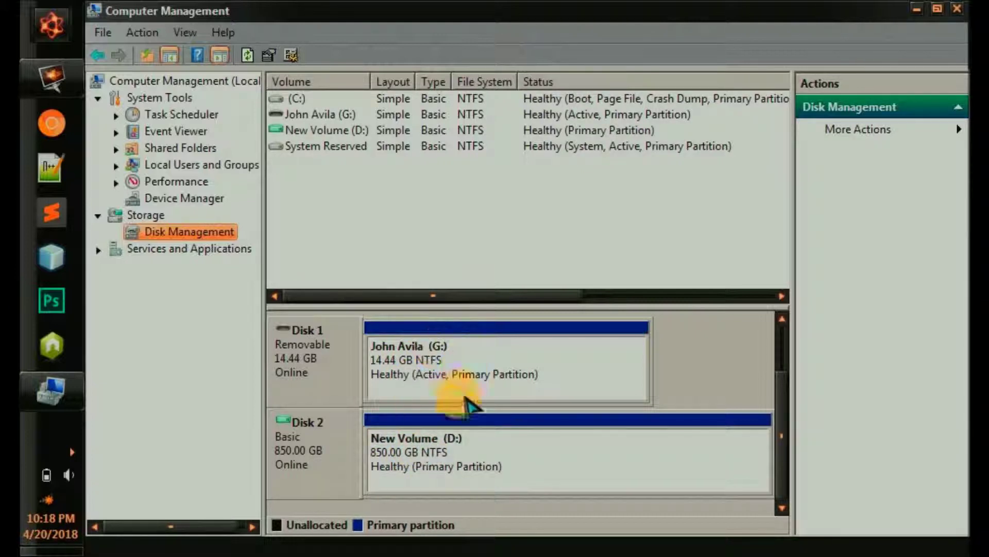
Mark the New Volume (D:) partition as active and close Computer Management
{"action": "left_click", "coordinate": [493, 456]}
{"action": "right_click", "coordinate": [562, 456]}
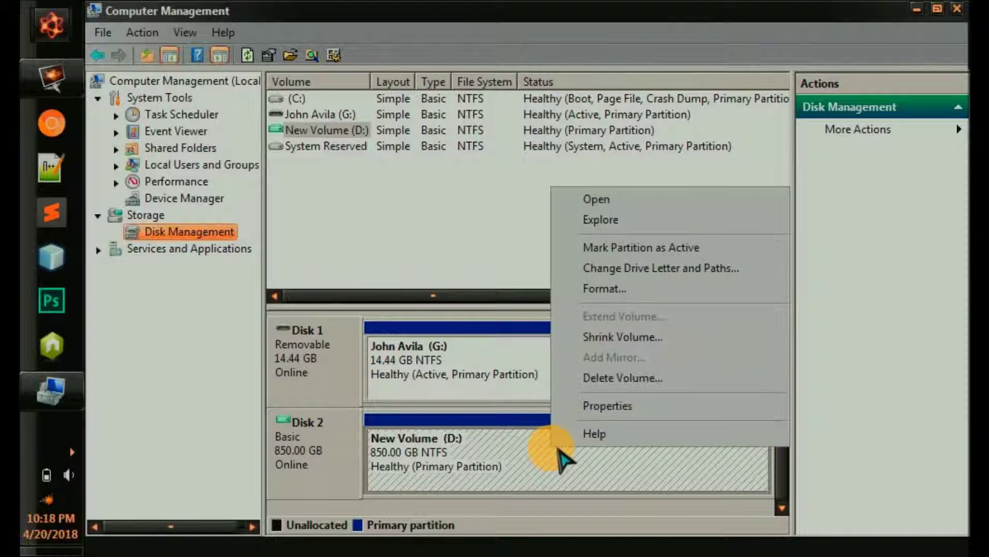
{"action": "left_click", "coordinate": [680, 246]}
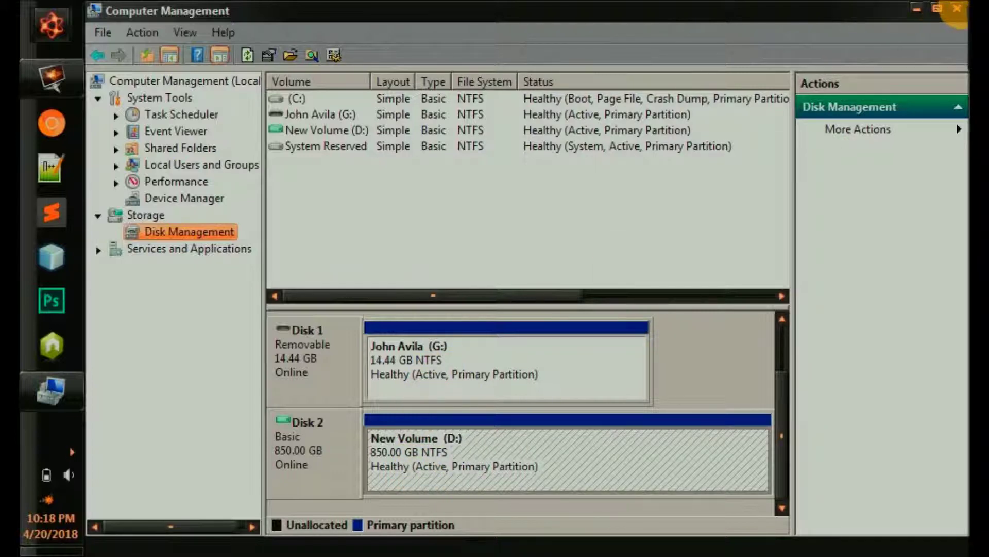
{"action": "left_click", "coordinate": [957, 8]}
Quick-format drive D as NTFS with 4096-byte allocation units and the label New Volume, and close the format dialog
{"action": "left_click", "coordinate": [579, 304]}
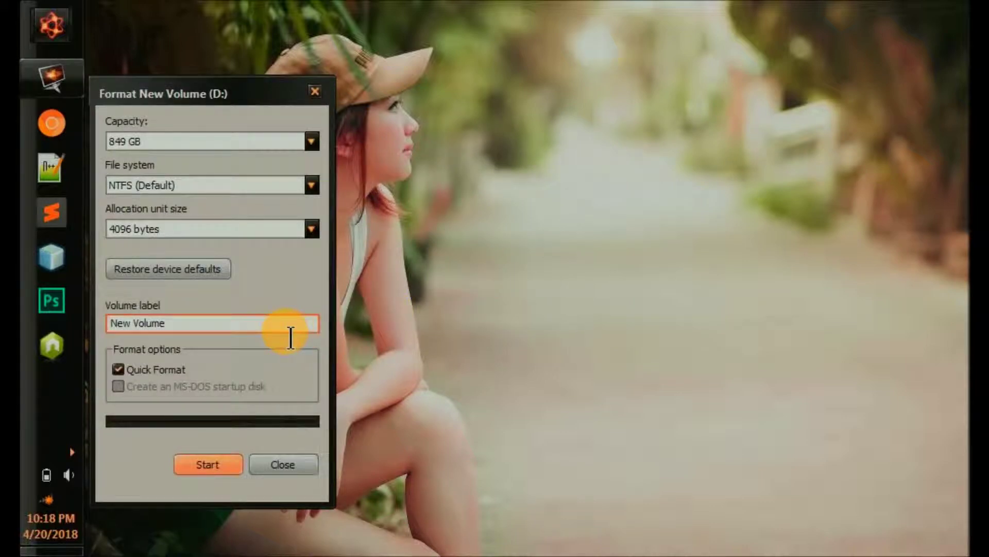
{"action": "left_click", "coordinate": [212, 464]}
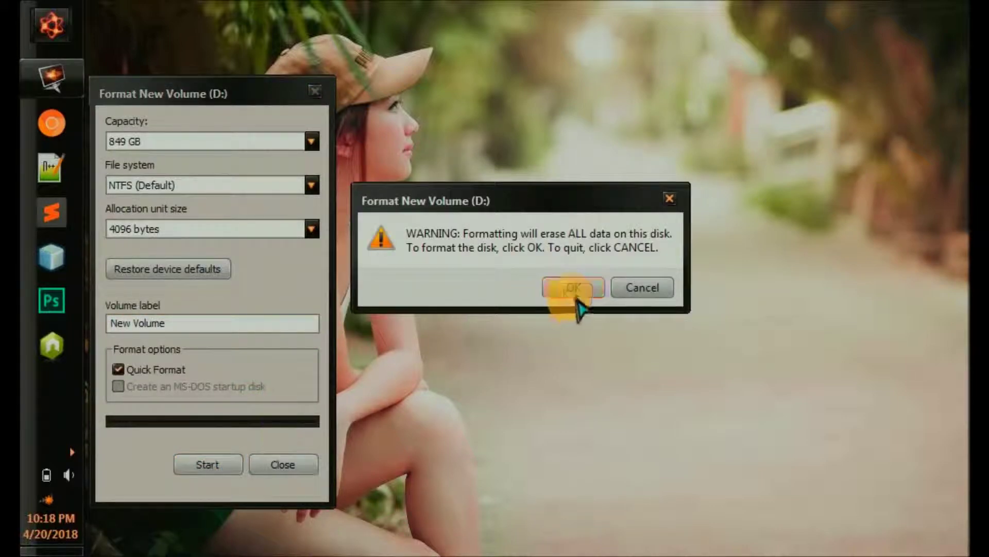
{"action": "left_click", "coordinate": [573, 287]}
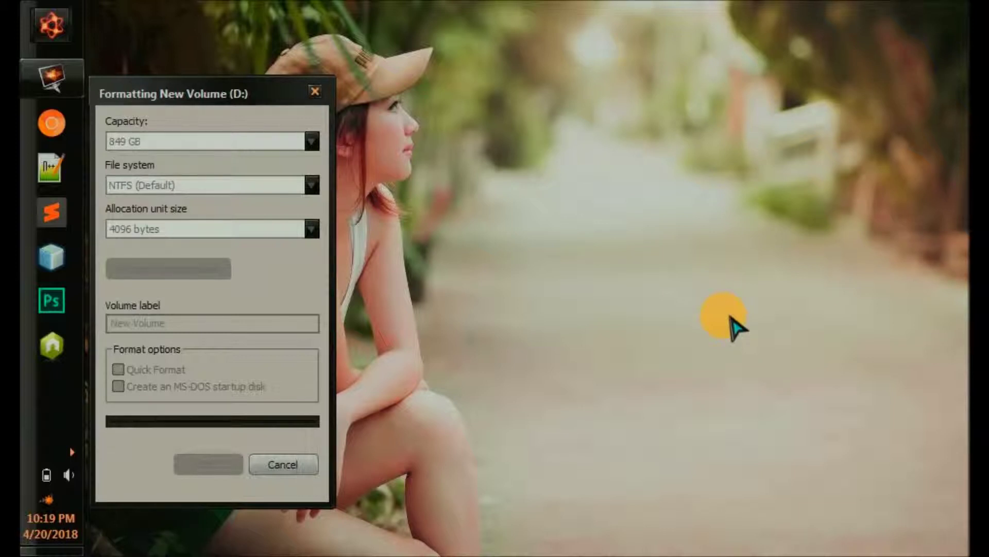
{"action": "left_click", "coordinate": [629, 287]}
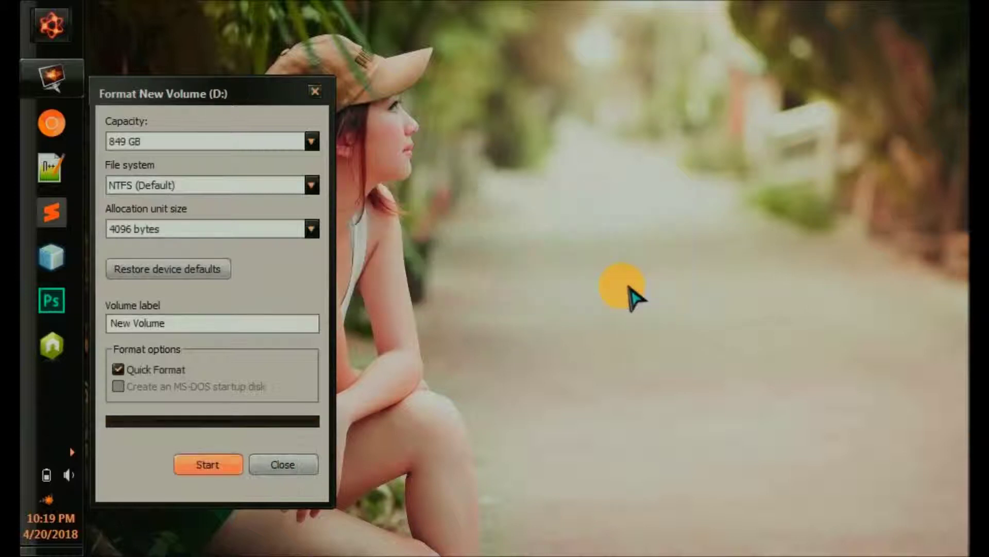
{"action": "left_click", "coordinate": [283, 465]}
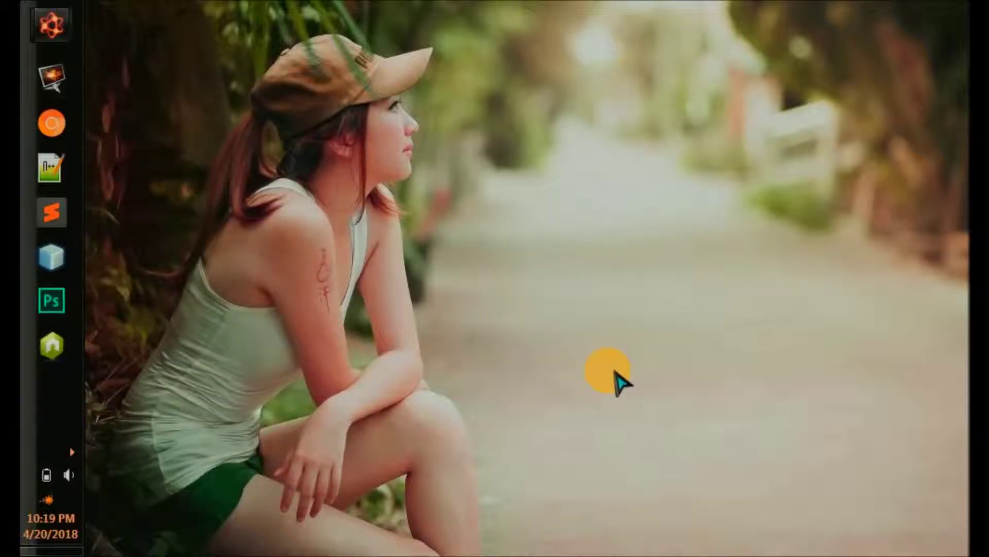
Open the Computer window and open the New Volume (D:) drive
{"action": "key", "text": "super"}
{"action": "left_click", "coordinate": [269, 270]}
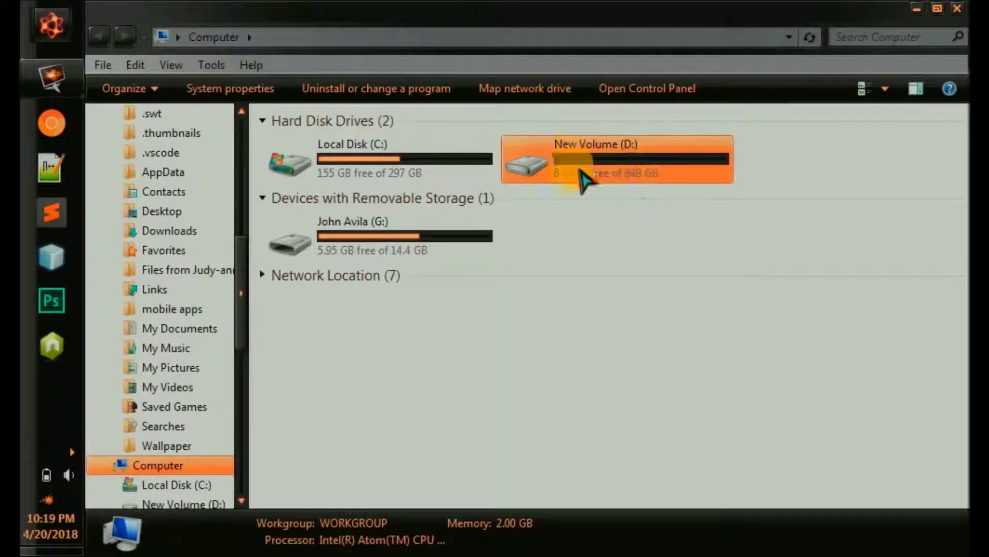
{"action": "double_click", "coordinate": [610, 159]}
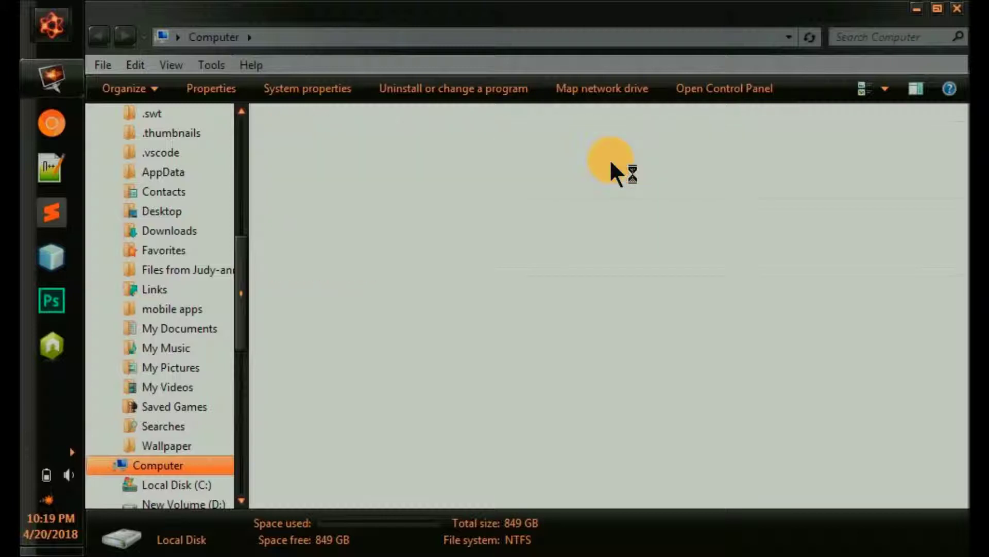
Return to the Computer view and open the Wallpaper folder inside the Administrators user folder
{"action": "left_click", "coordinate": [213, 37]}
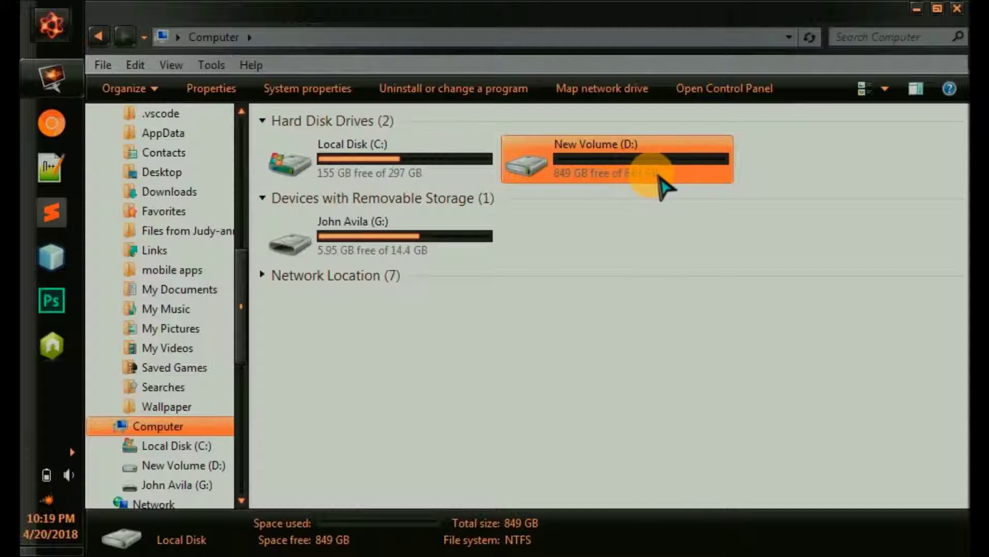
{"action": "left_click", "coordinate": [178, 37]}
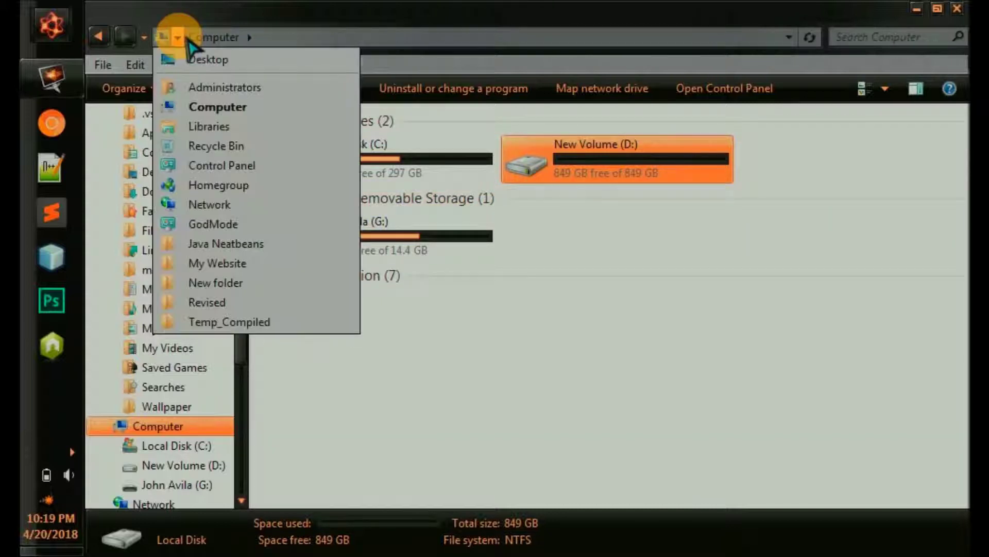
{"action": "left_click", "coordinate": [279, 92]}
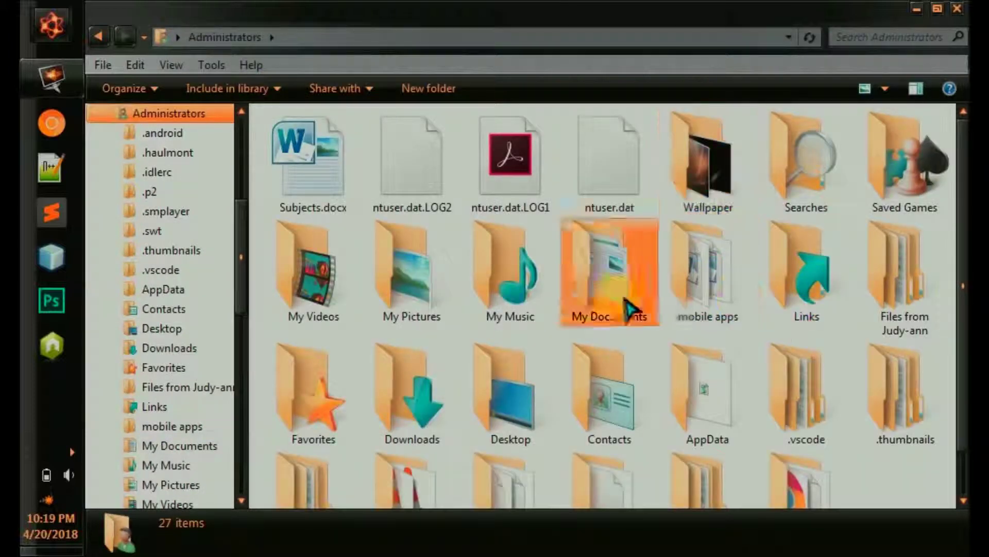
{"action": "left_click", "coordinate": [727, 218]}
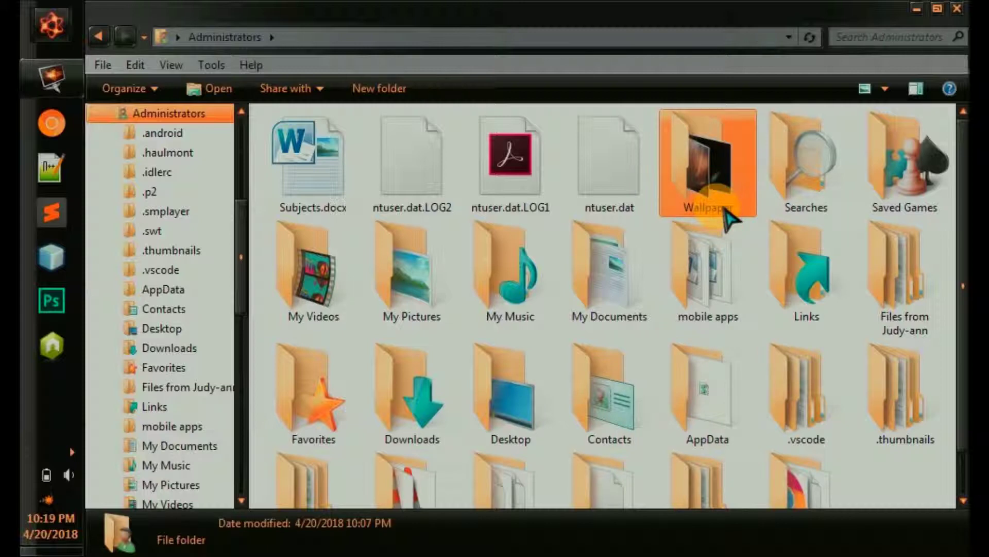
{"action": "double_click", "coordinate": [716, 205]}
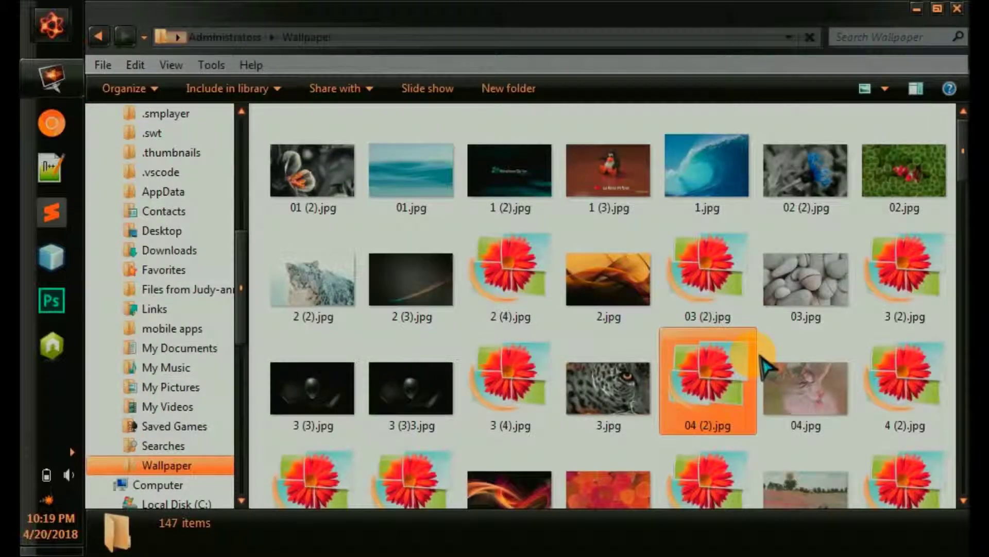
Copy all the image files in the Wallpaper folder
{"action": "key", "text": "ctrl+a"}
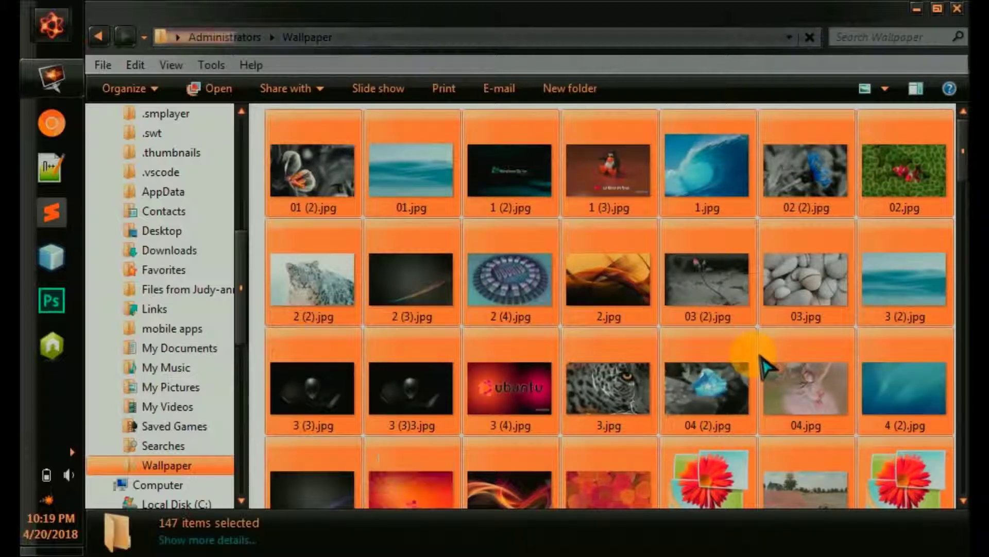
{"action": "right_click", "coordinate": [747, 322]}
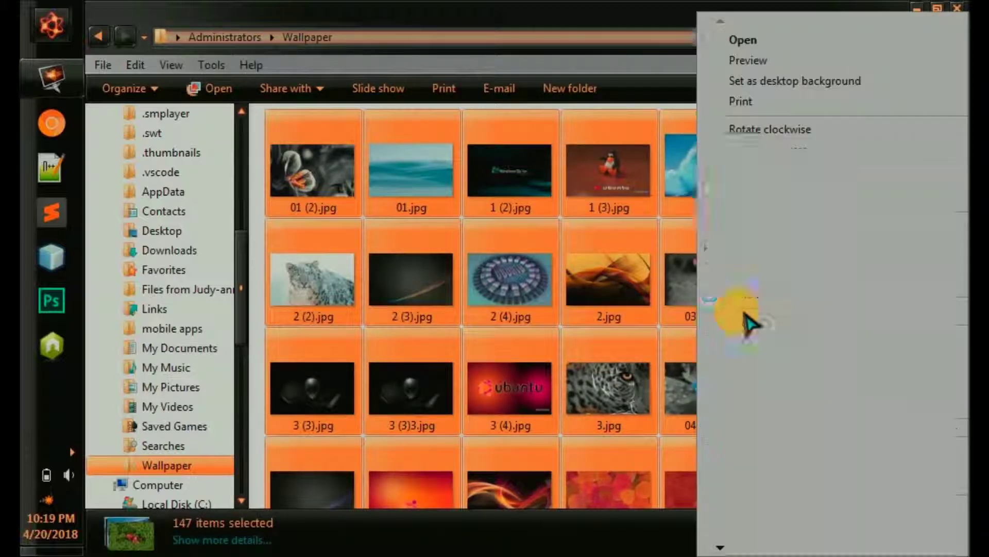
{"action": "left_click", "coordinate": [757, 482]}
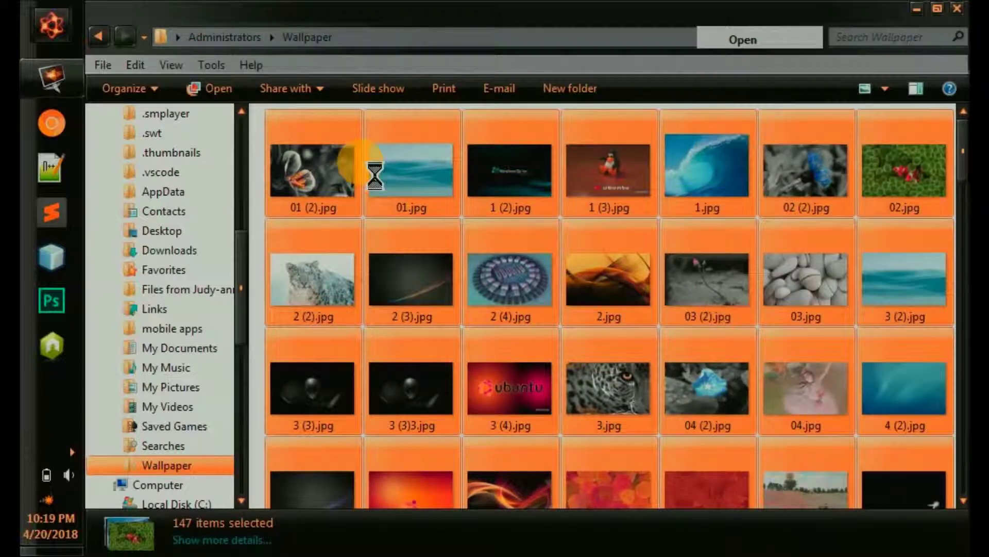
Open the New Volume (D:) drive from Computer and paste the copied wallpaper images into it
{"action": "left_click", "coordinate": [163, 38]}
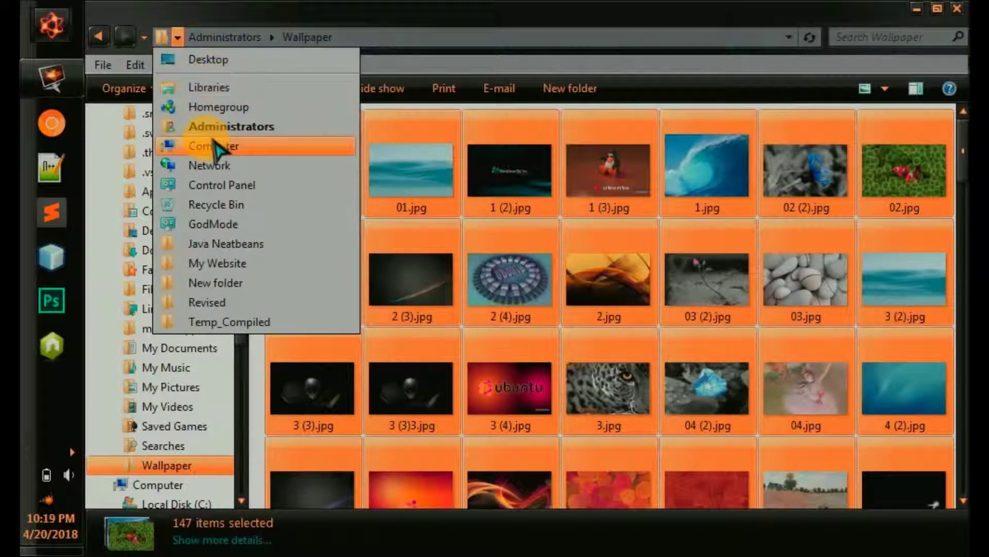
{"action": "left_click", "coordinate": [209, 146]}
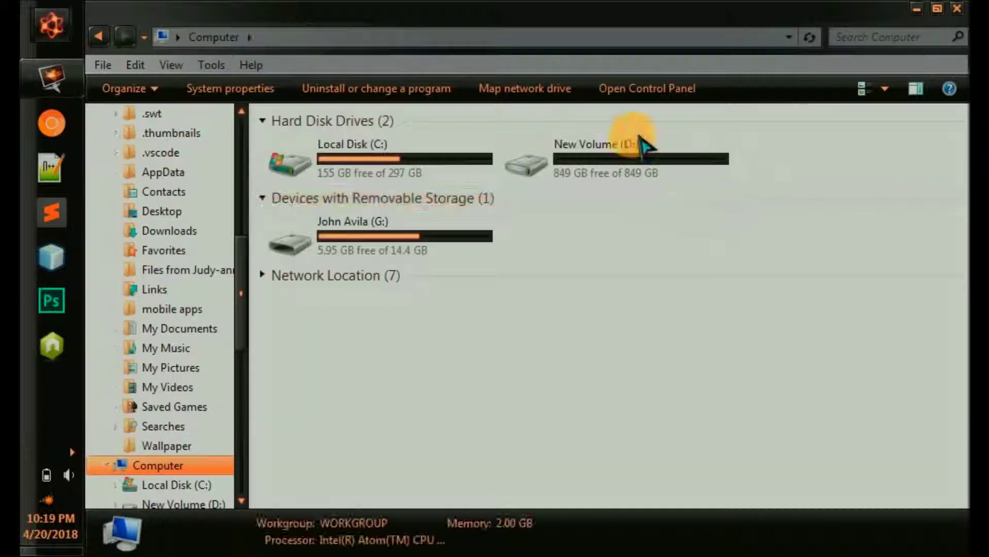
{"action": "double_click", "coordinate": [626, 159]}
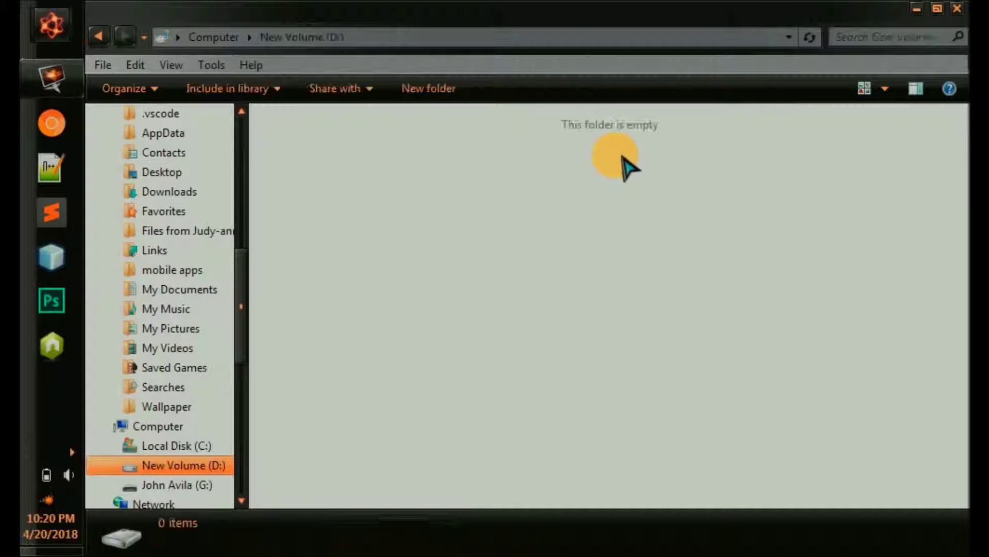
{"action": "right_click", "coordinate": [694, 342]}
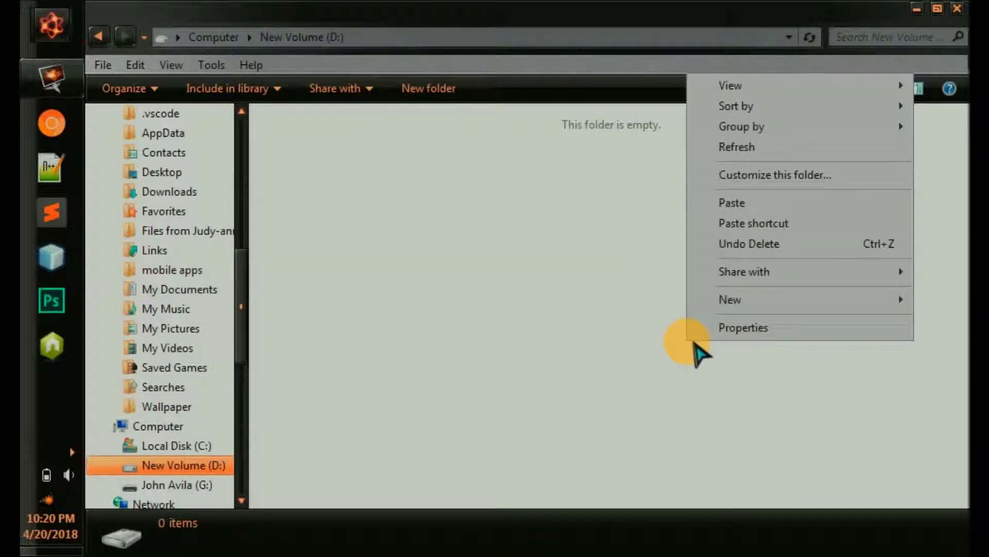
{"action": "left_click", "coordinate": [865, 203]}
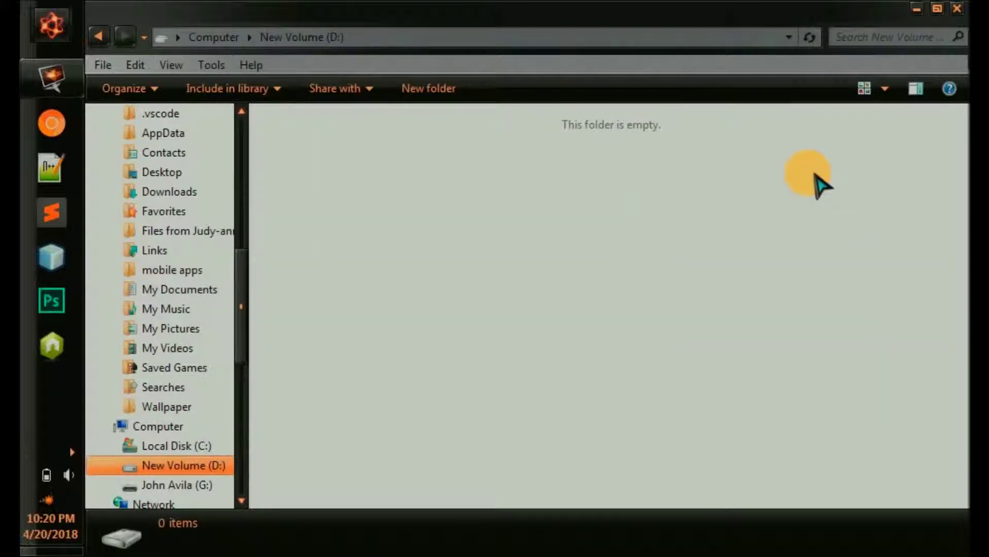
Return to the Computer view and reposition the copy progress dialog below the New Volume (D:) drive
{"action": "left_click", "coordinate": [211, 38]}
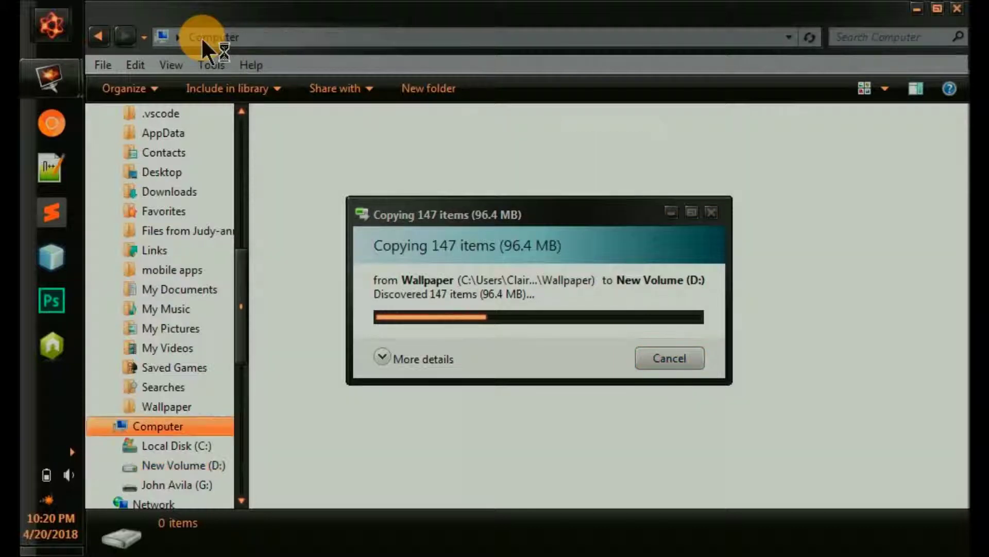
{"action": "left_click", "coordinate": [537, 220]}
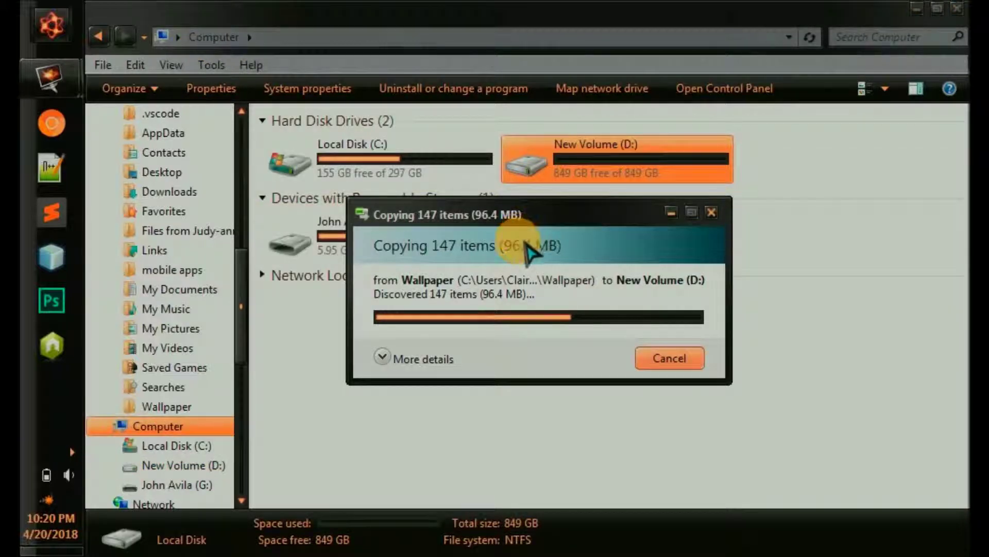
{"action": "left_click_drag", "start_coordinate": [540, 266], "coordinate": [547, 273]}
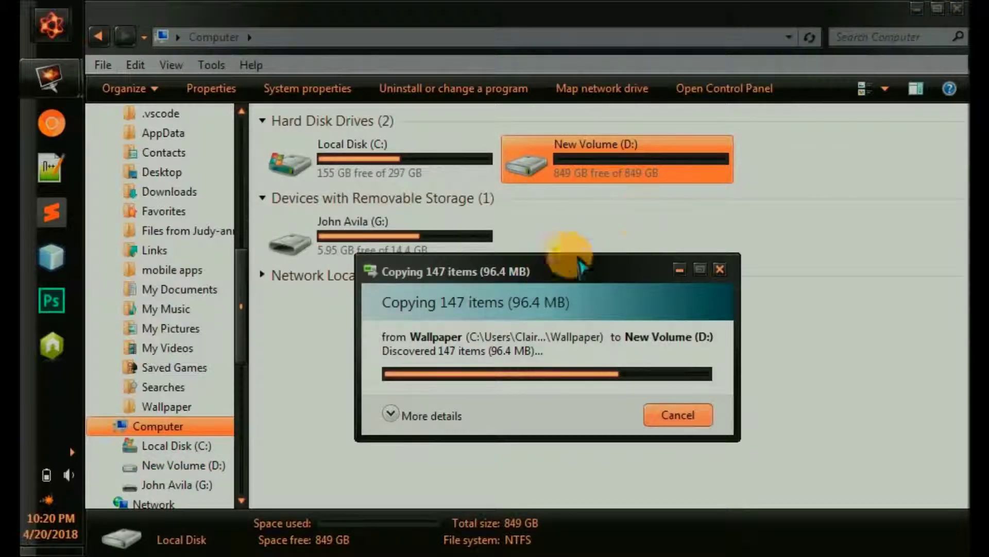
{"action": "left_click_drag", "start_coordinate": [564, 243], "coordinate": [571, 231]}
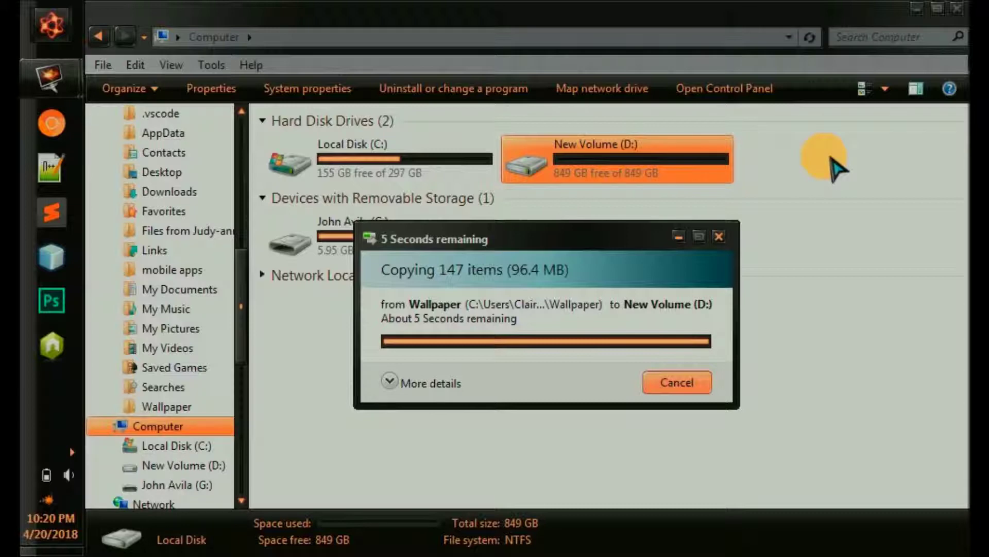
Open New Volume (D:) and look through the copied wallpaper images from first to last
{"action": "left_click", "coordinate": [611, 167]}
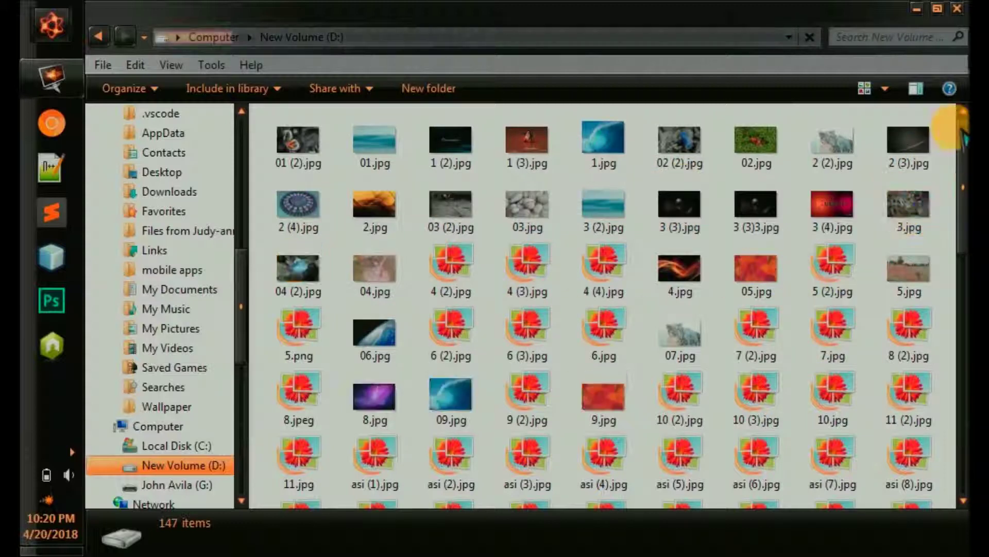
{"action": "scroll", "coordinate": [953, 181], "scroll_direction": "down", "scroll_amount": 10}
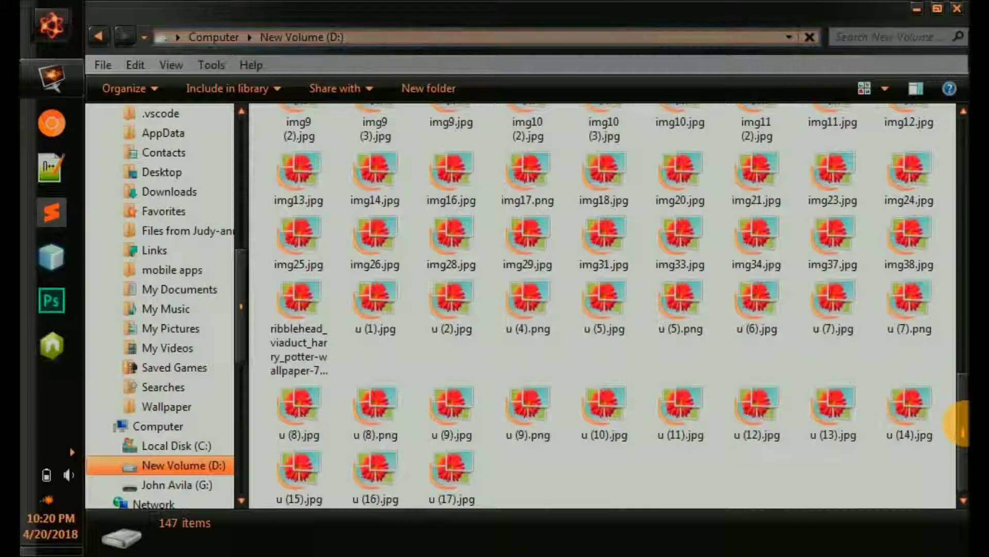
{"action": "scroll", "coordinate": [953, 201], "scroll_direction": "up", "scroll_amount": 10}
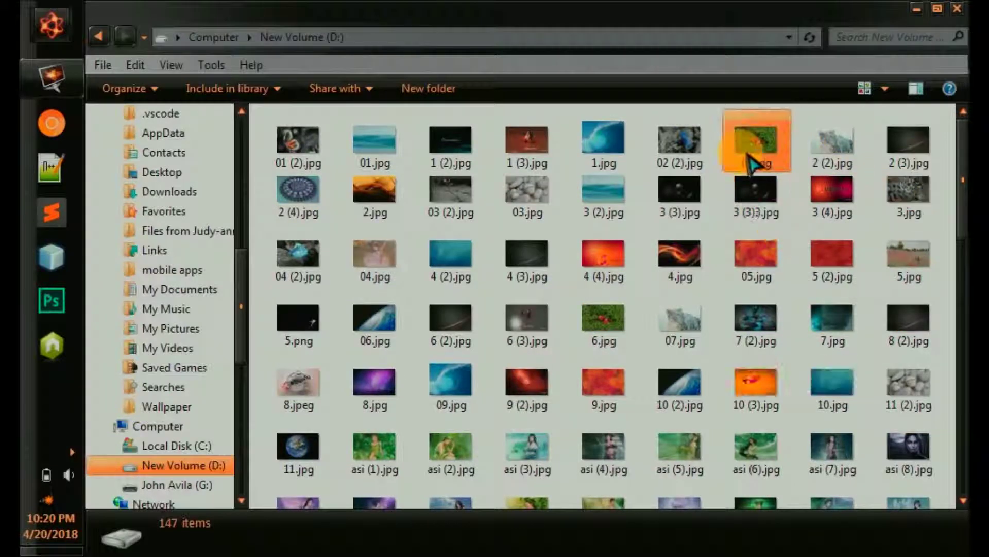
Go back to Computer, select New Volume (D:) to check its space details, and close the window
{"action": "left_click", "coordinate": [221, 41]}
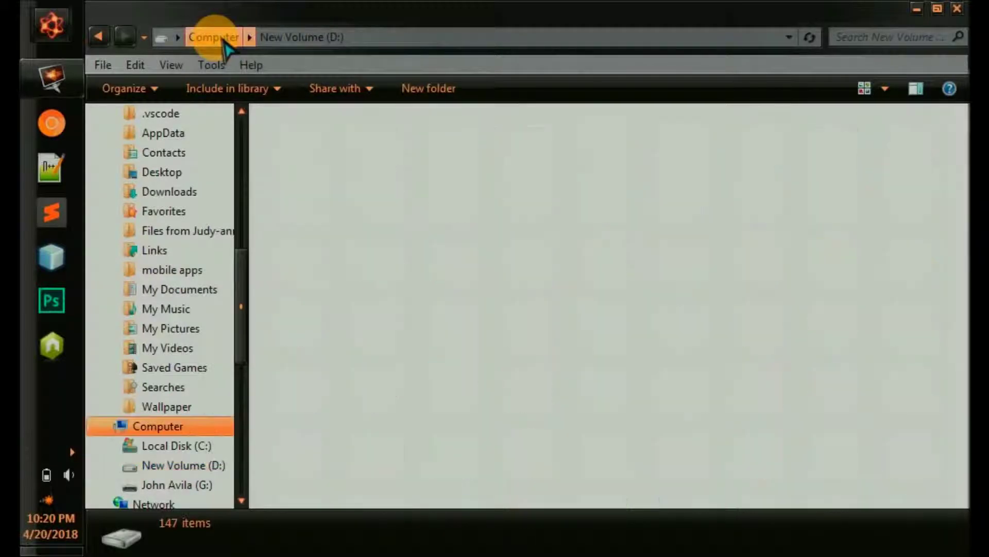
{"action": "left_click", "coordinate": [608, 147]}
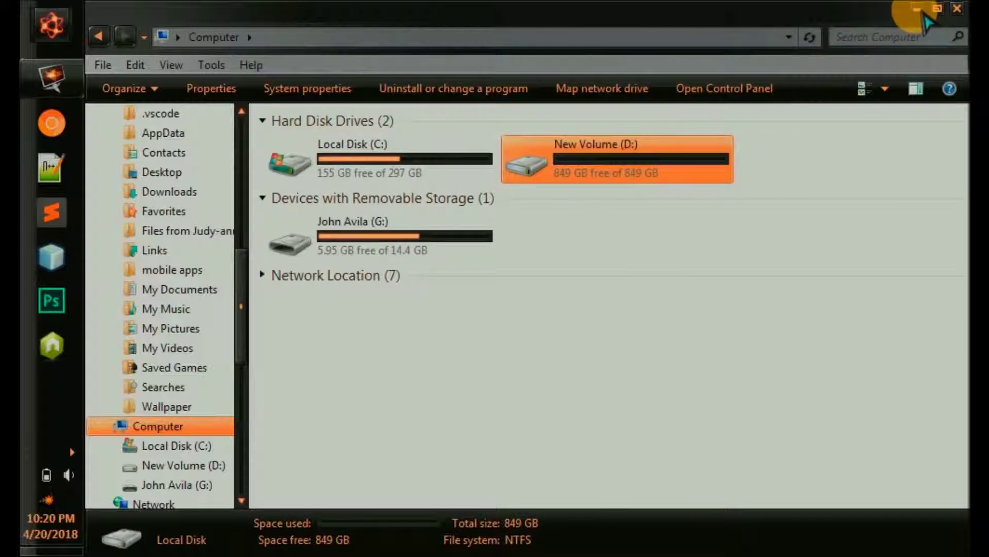
{"action": "left_click", "coordinate": [957, 8]}
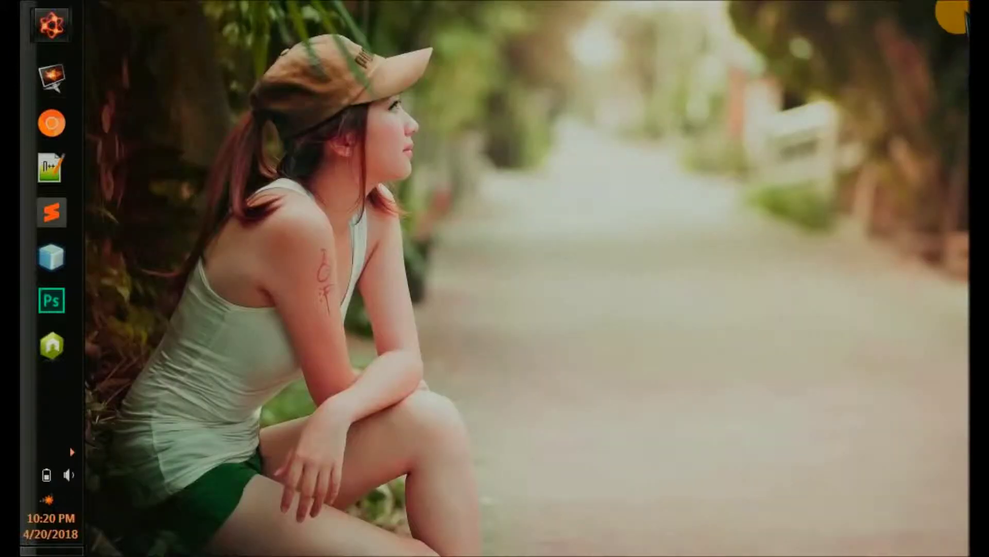